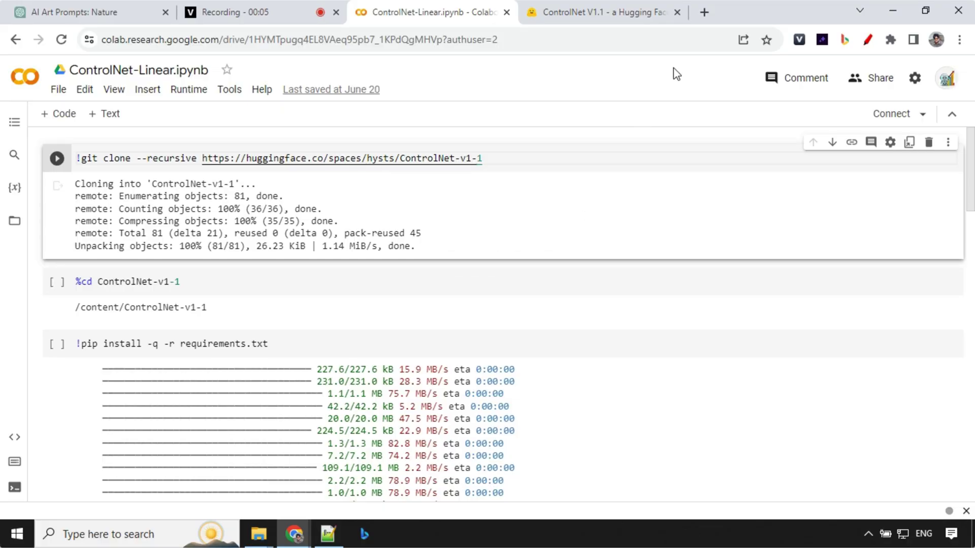
Switch from the Colab notebook to the ControlNet v1.1 Hugging Face Space tab
left_click(615, 13)
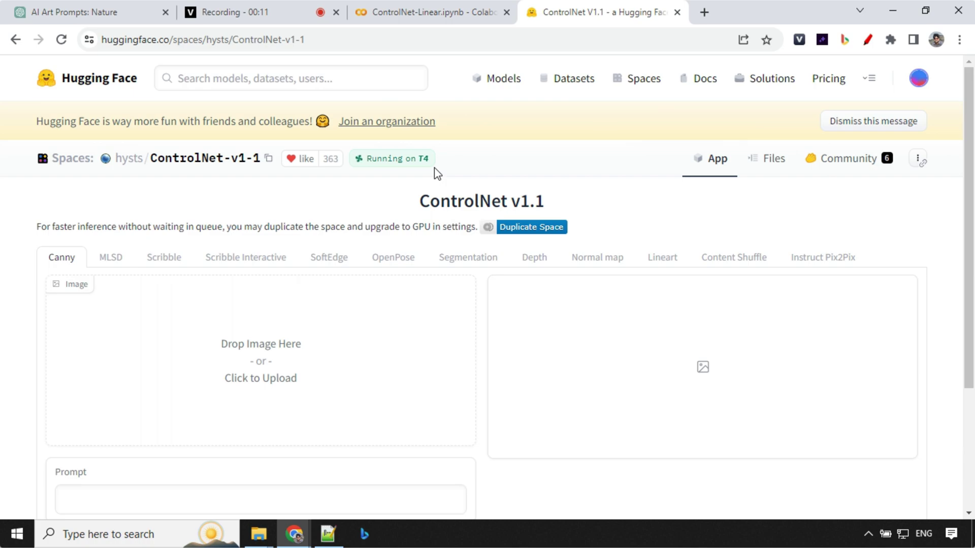
Scroll through the ControlNet v1.1 Space page to look it over
scroll(472, 377, "down", 1)
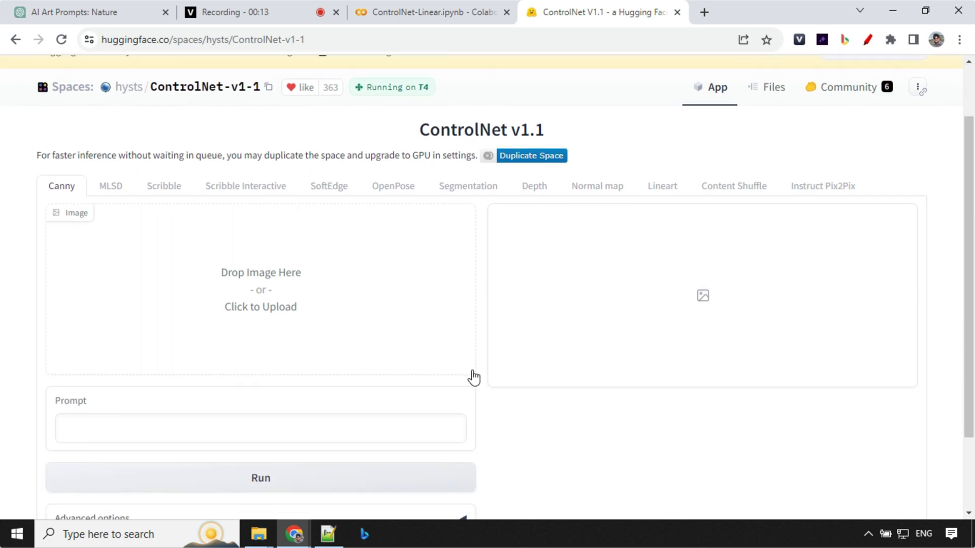
scroll(474, 377, "up", 1)
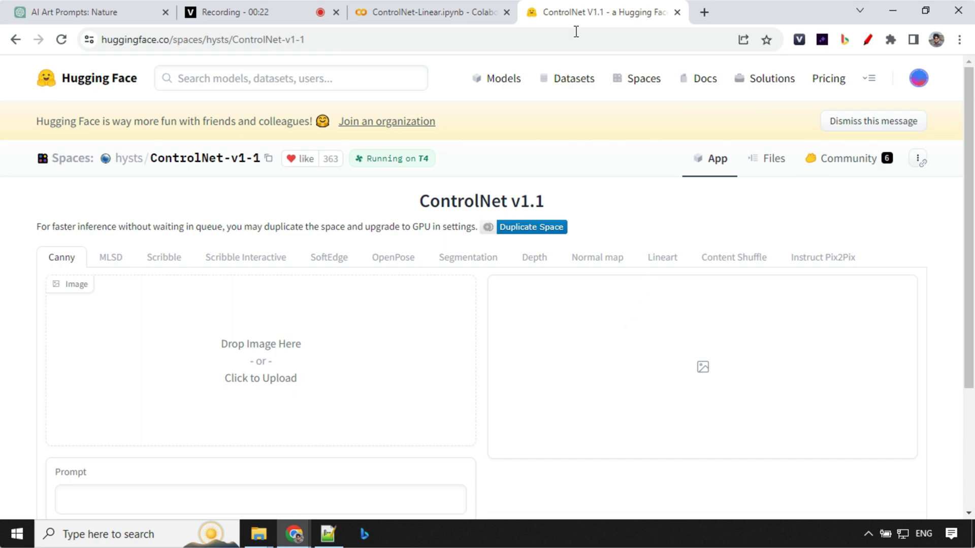
Back in Colab, rename the notebook to ControlNet-Lineart.ipynb
left_click(430, 13)
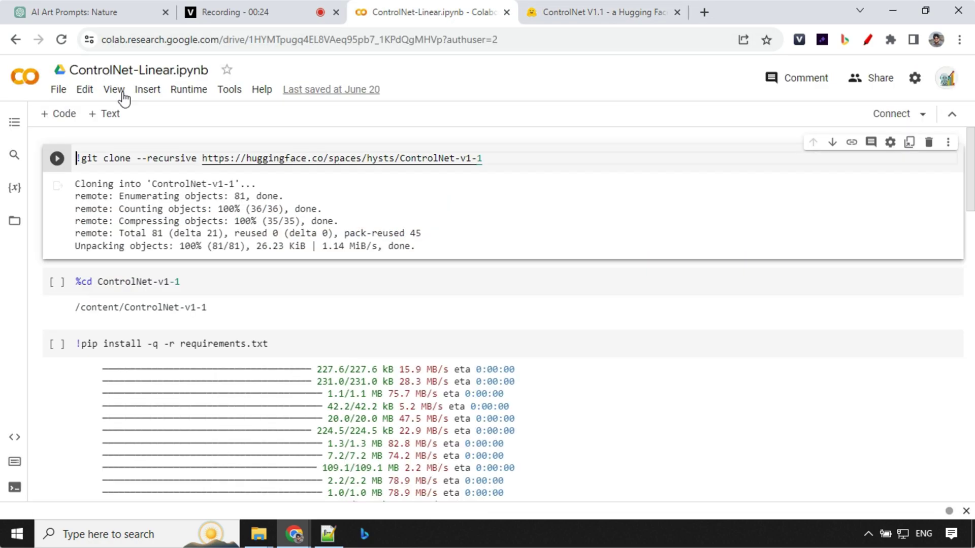
left_click(173, 70)
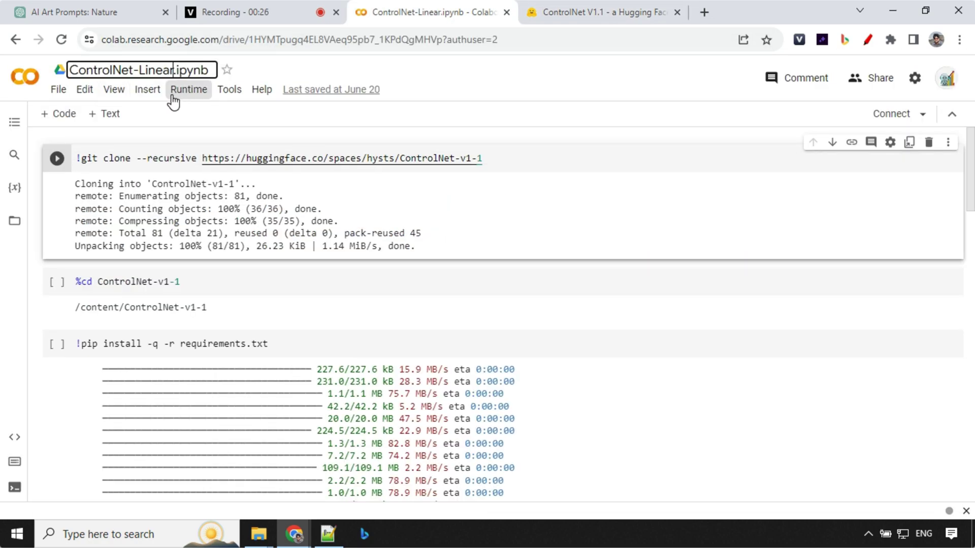
type("t")
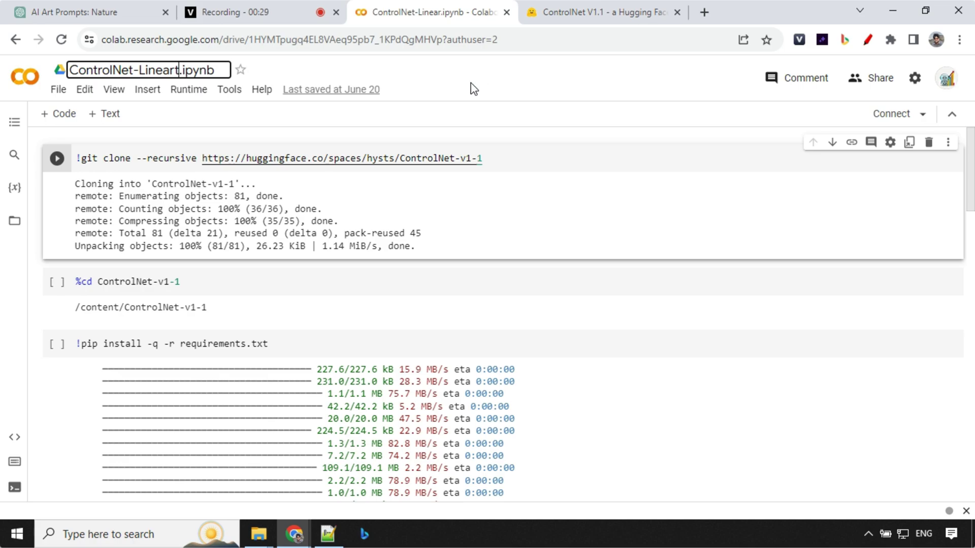
key("ctrl+s")
key("Escape")
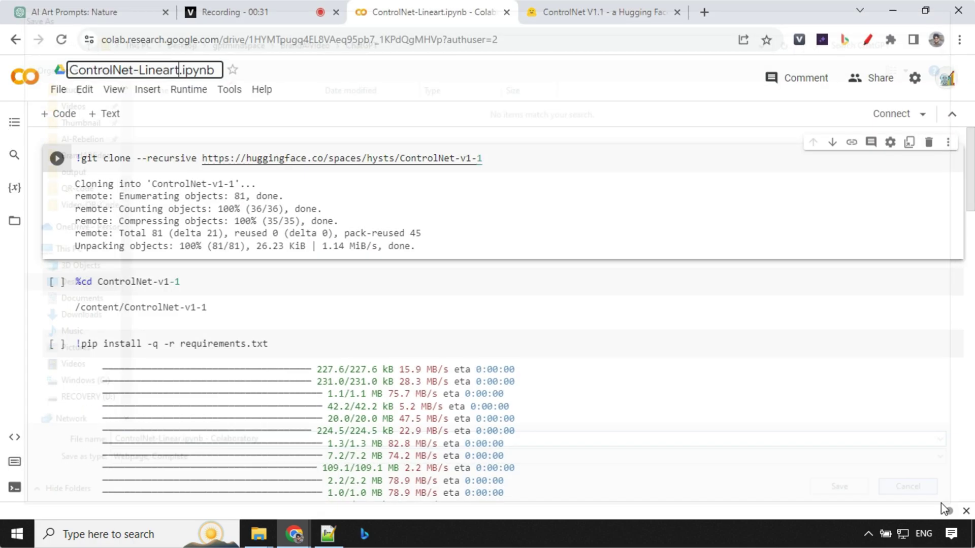
left_click(430, 94)
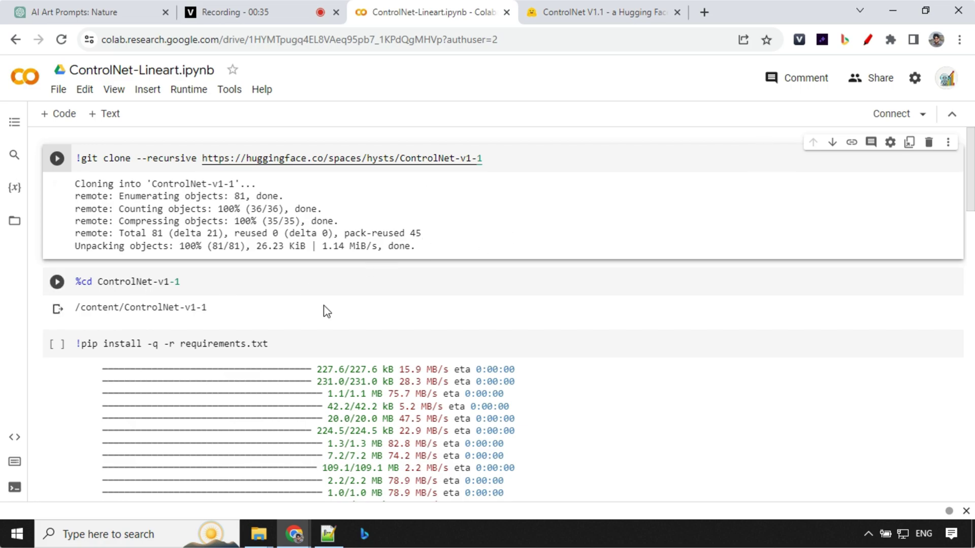
Set the runtime's hardware accelerator to GPU with a T4
left_click(179, 94)
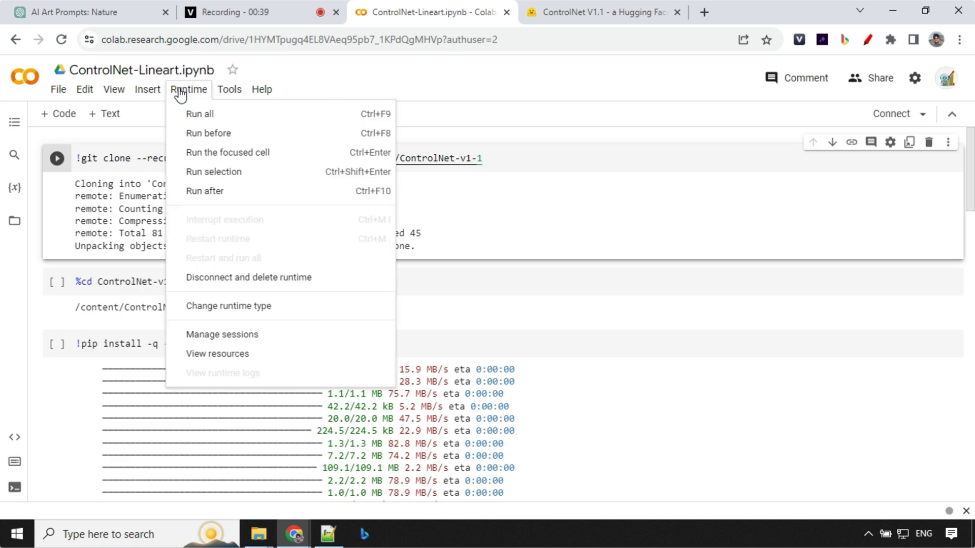
left_click(213, 307)
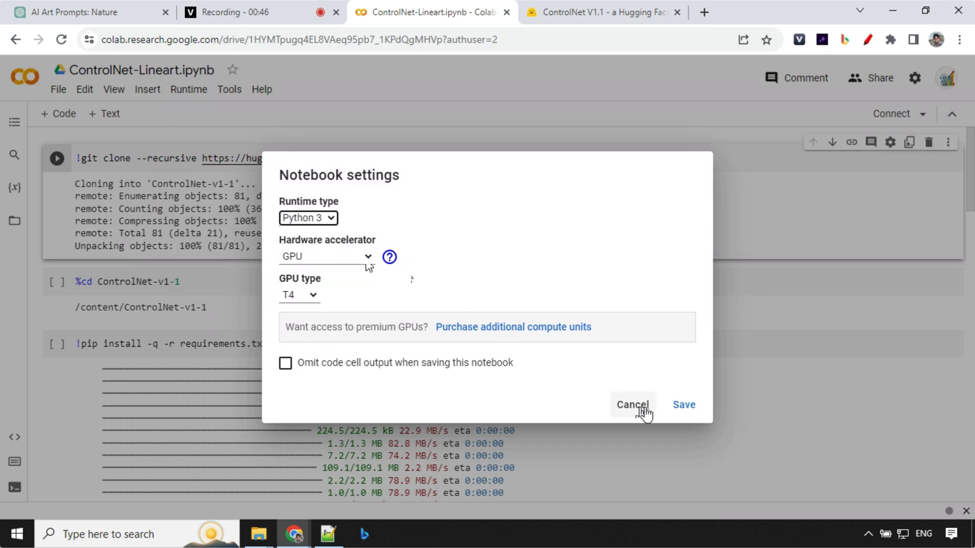
left_click(691, 407)
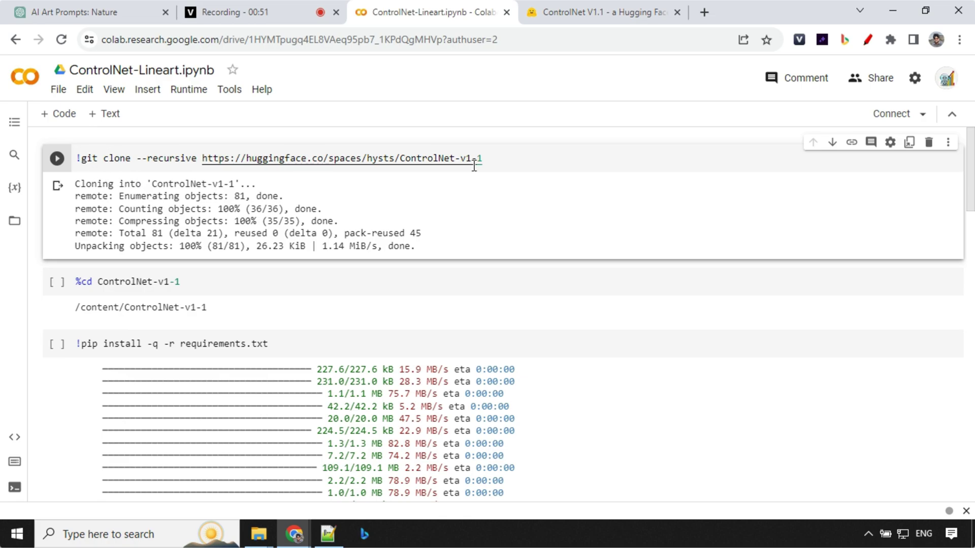
Run all notebook cells to launch the ControlNet v1.1 app, and close the Hugging Face tab
scroll(120, 192, "down", 3)
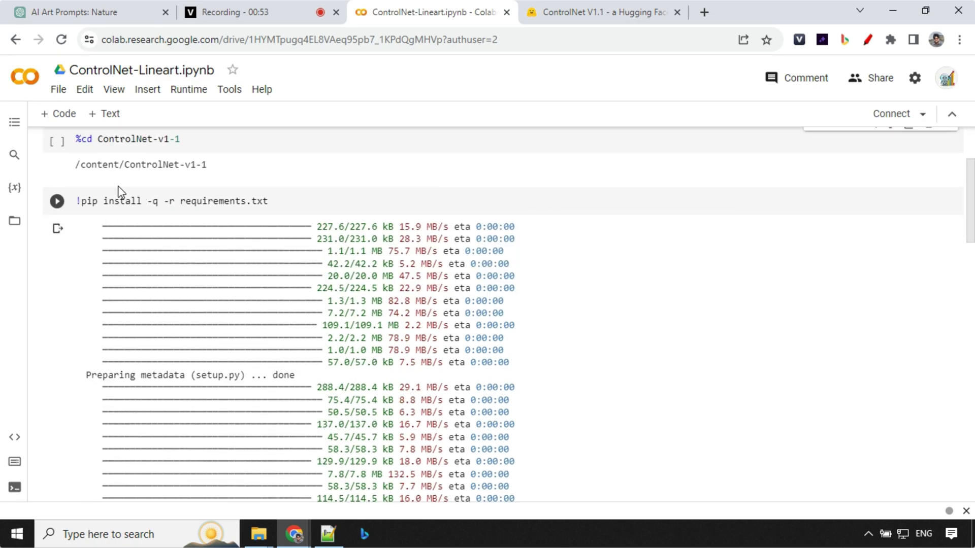
scroll(81, 235, "up", 2)
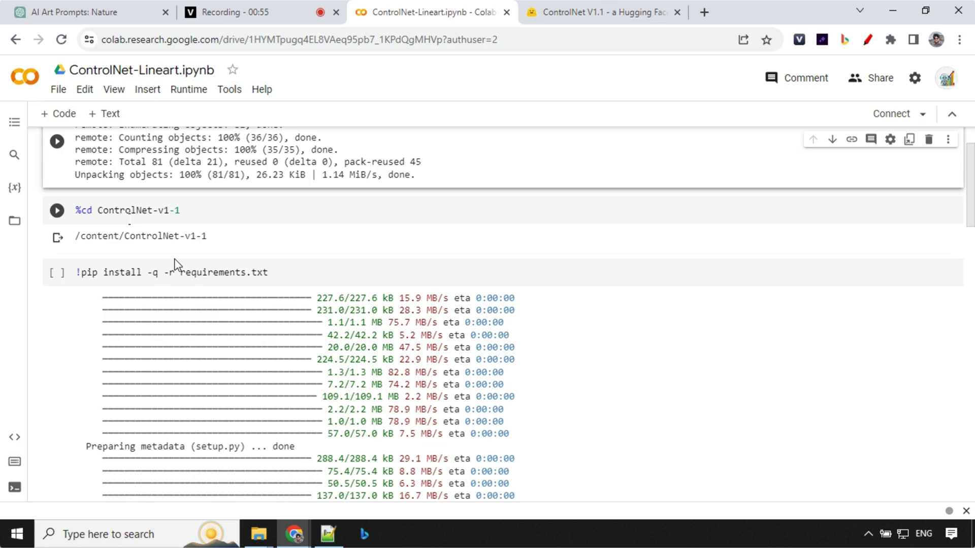
scroll(177, 268, "down", 7)
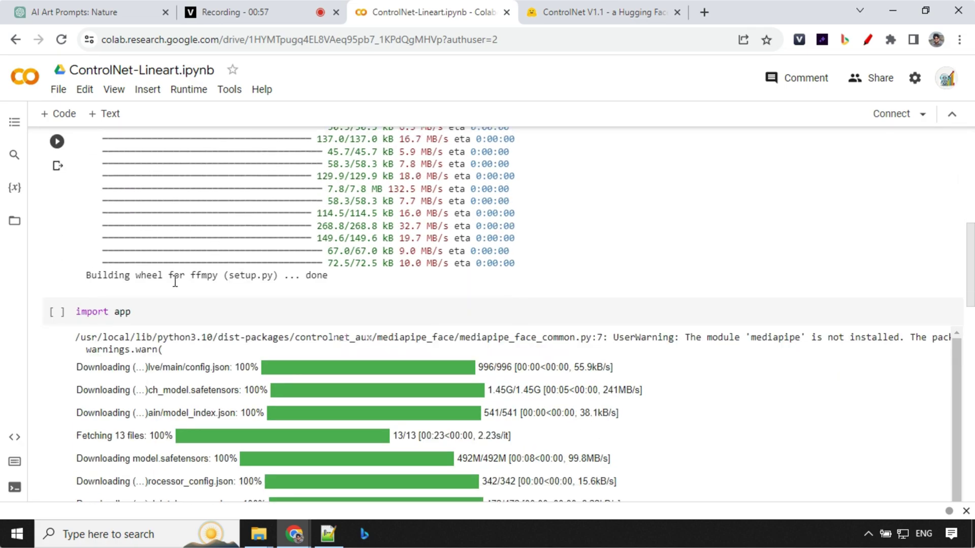
scroll(219, 332, "up", 10)
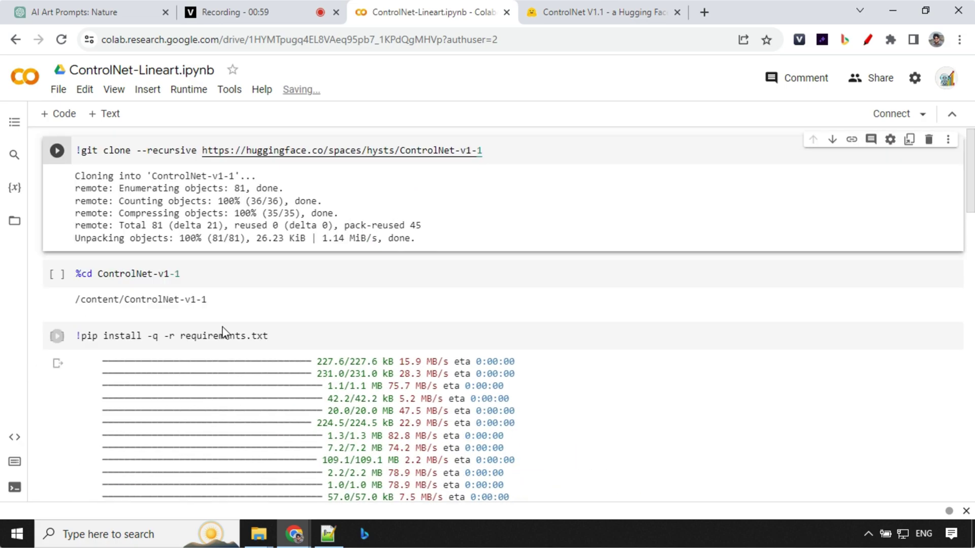
left_click(181, 93)
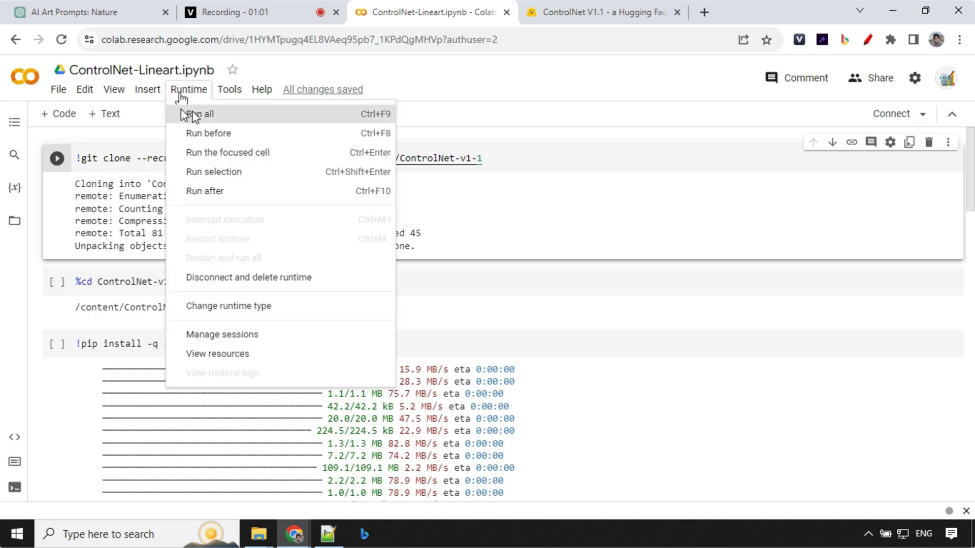
left_click(196, 115)
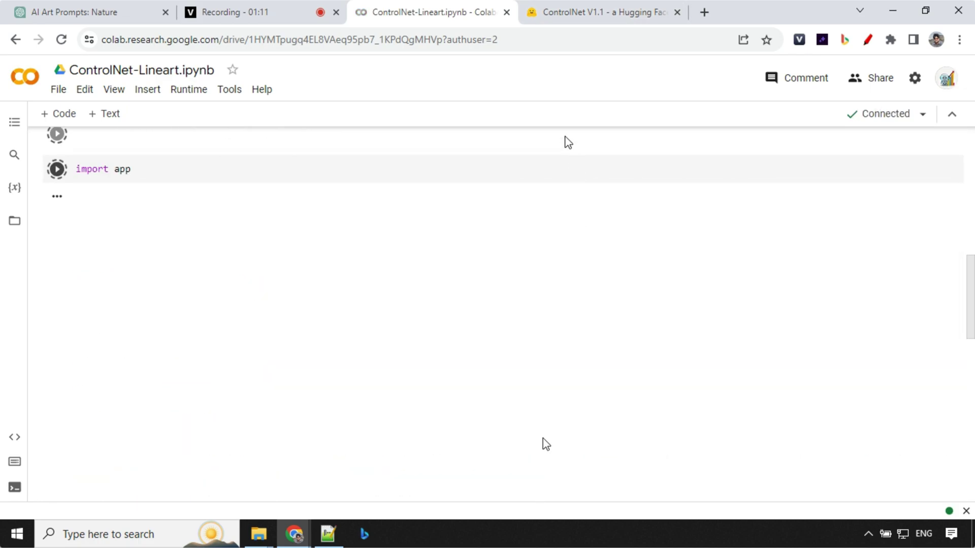
left_click(590, 11)
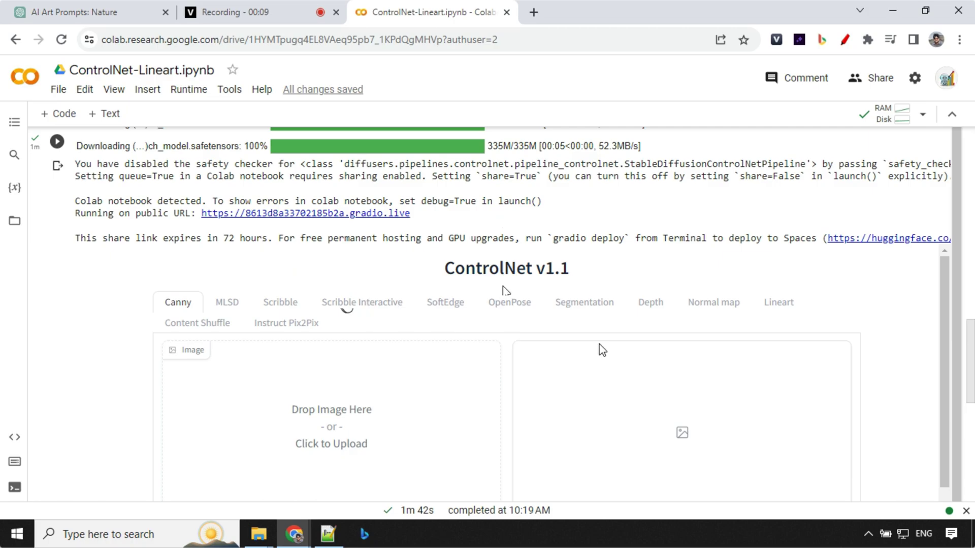
Open the public gradio.live link from the cell output in a new tab
scroll(530, 351, "down", 2)
scroll(377, 363, "up", 2)
scroll(796, 339, "down", 3)
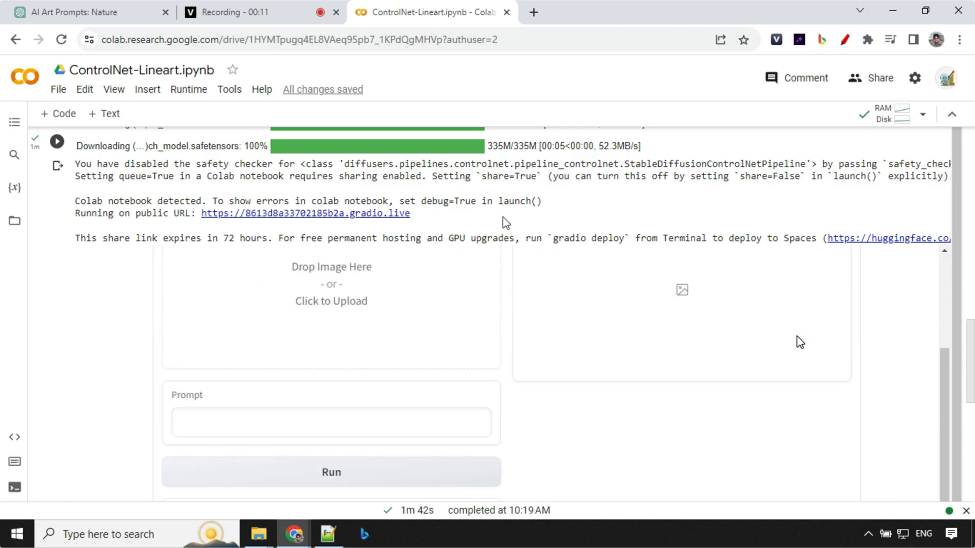
scroll(662, 350, "up", 3)
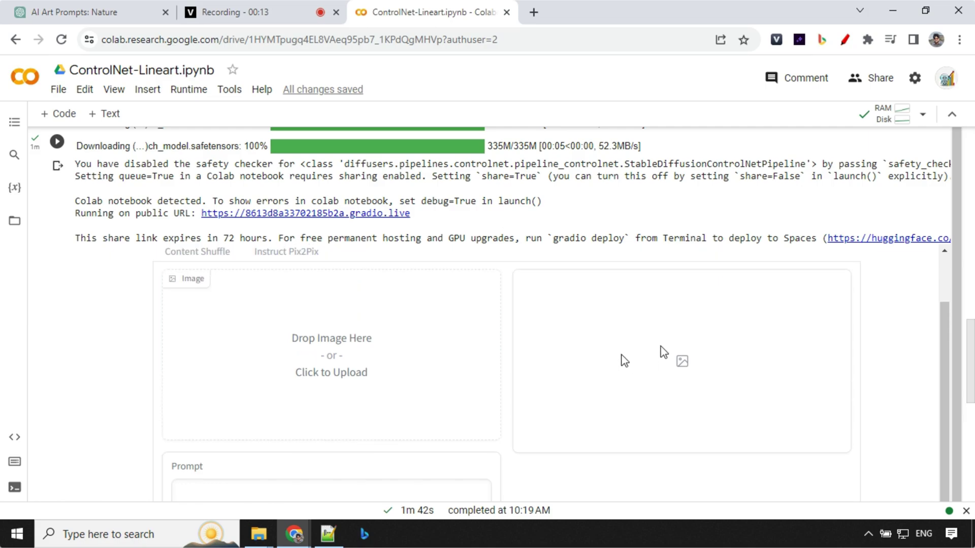
right_click(349, 213)
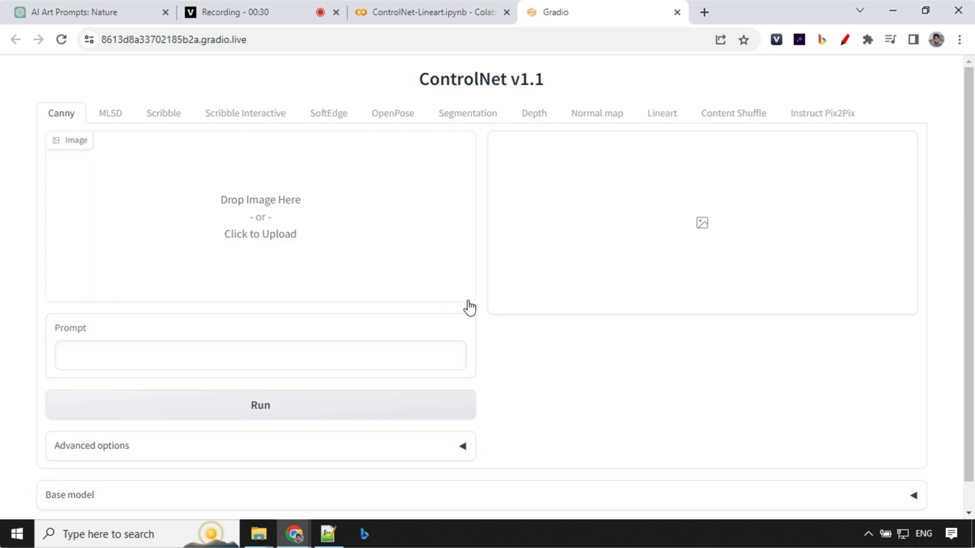
Switch ControlNet to Lineart mode and scroll down to the image input
left_click(670, 116)
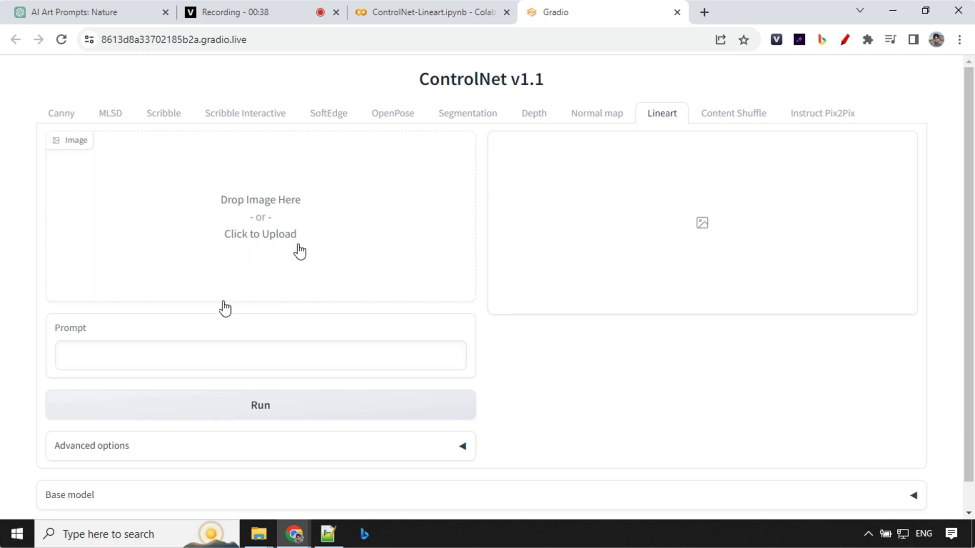
scroll(104, 358, "down", 1)
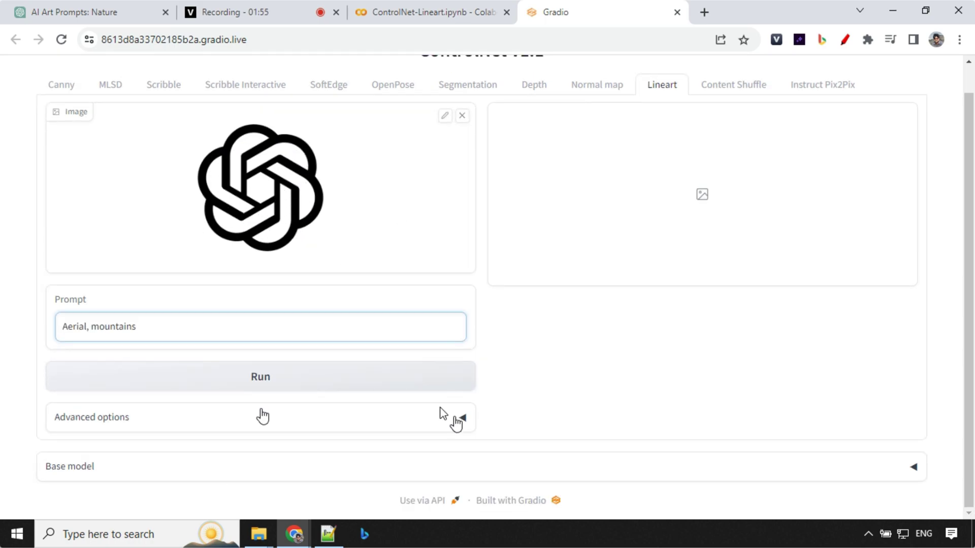
Review Advanced options, set the prompt to 'Aerial, glacier' and generate the lineart image
left_click(459, 419)
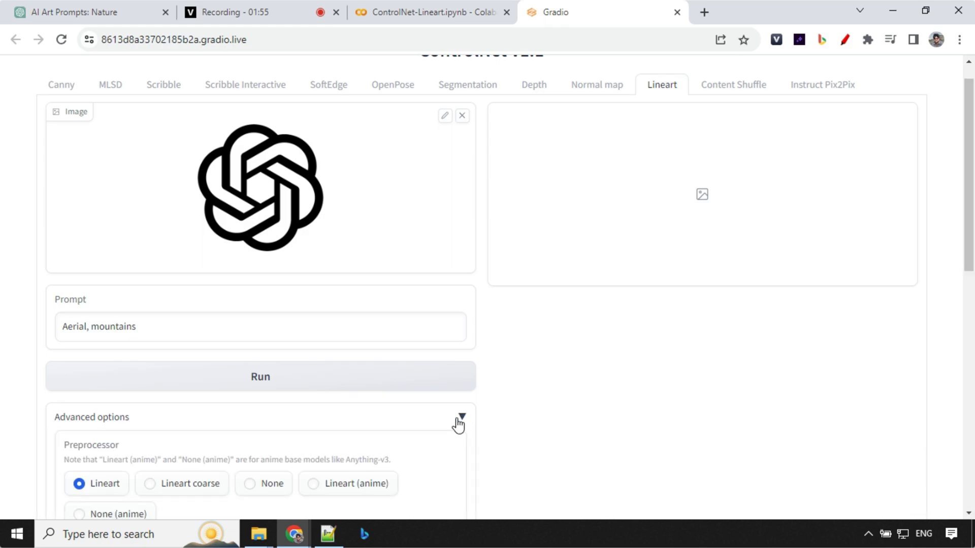
scroll(455, 411, "down", 3)
scroll(455, 410, "down", 3)
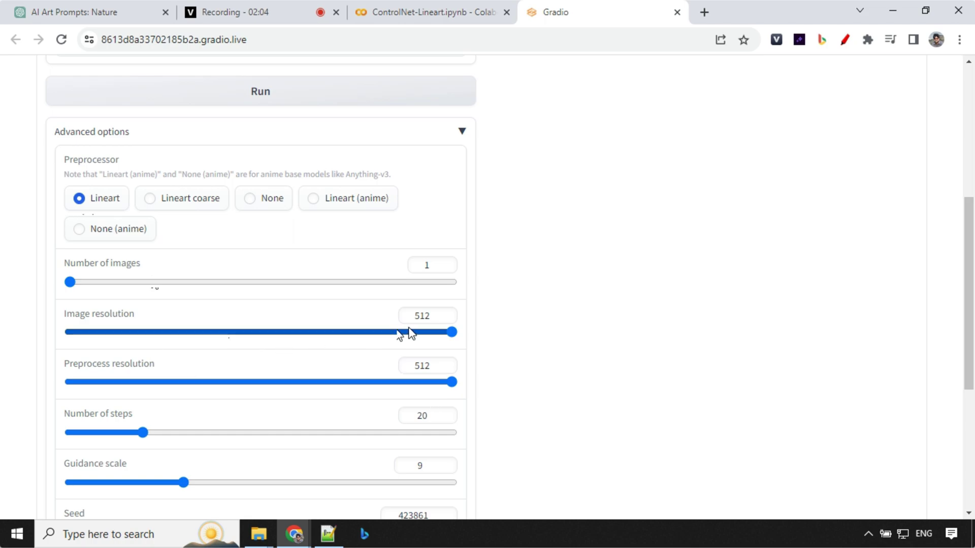
scroll(409, 334, "down", 3)
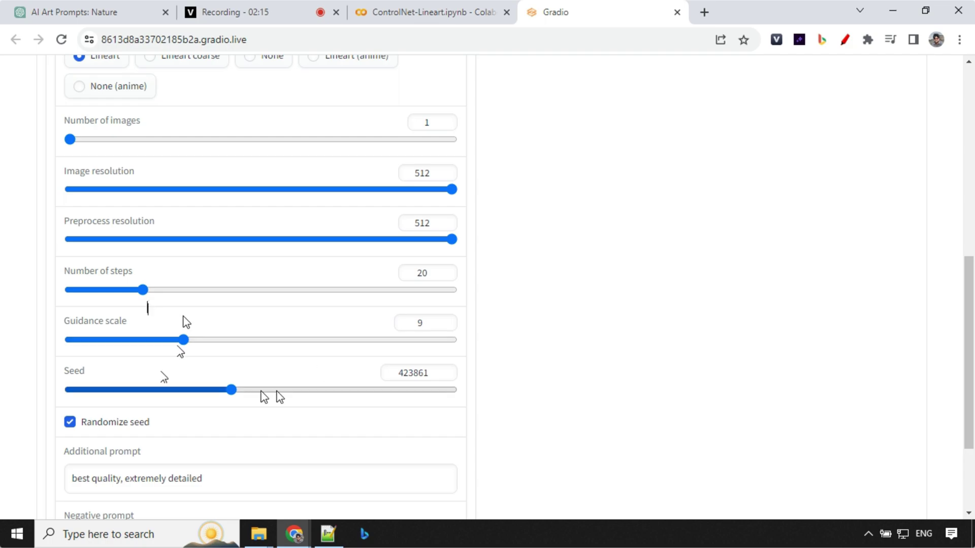
scroll(233, 405, "down", 3)
scroll(238, 391, "up", 4)
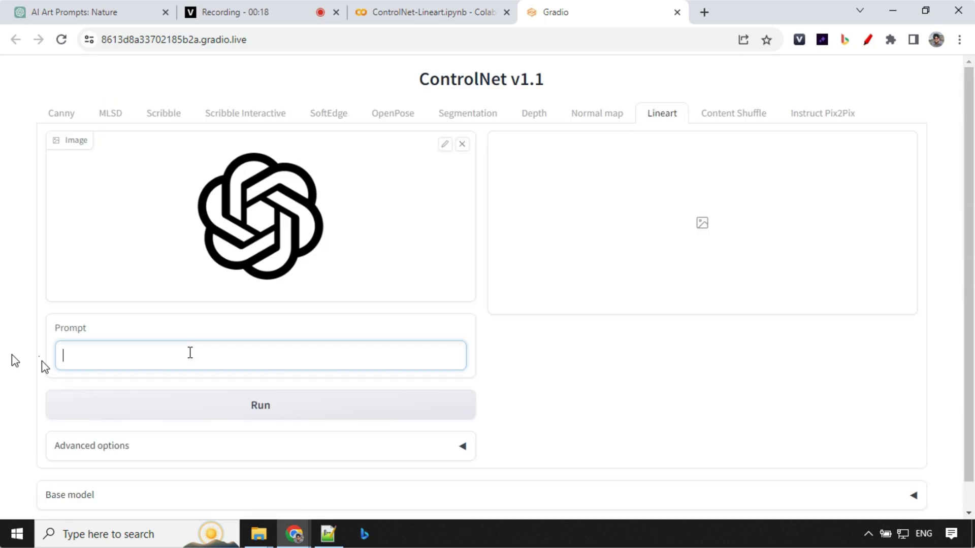
type("Aerial, glacier")
left_click(256, 410)
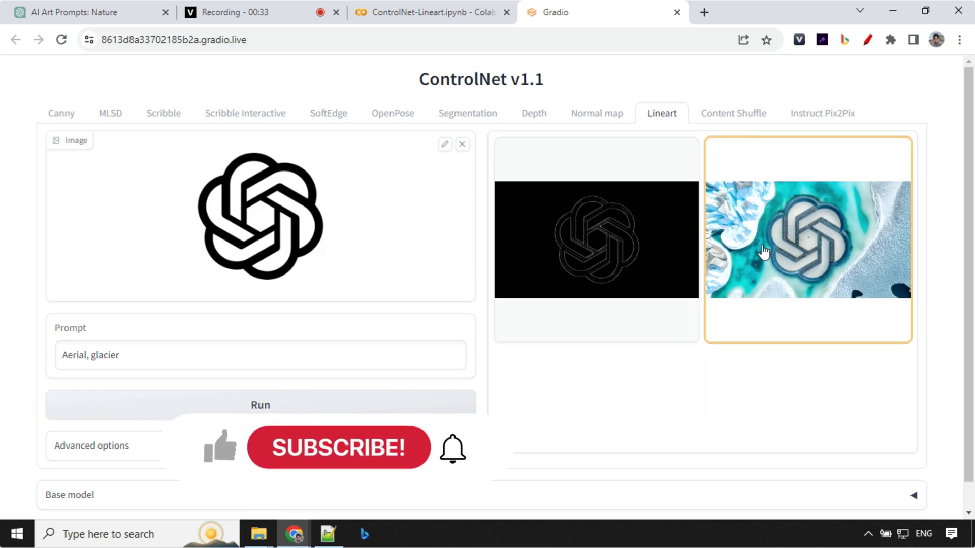
Save the generated glacier image to disk
left_click(811, 239)
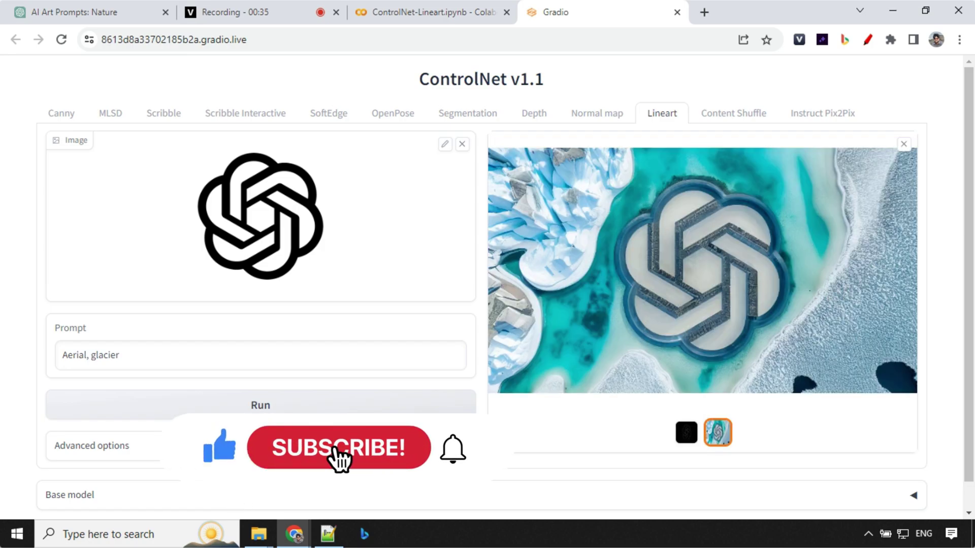
right_click(794, 237)
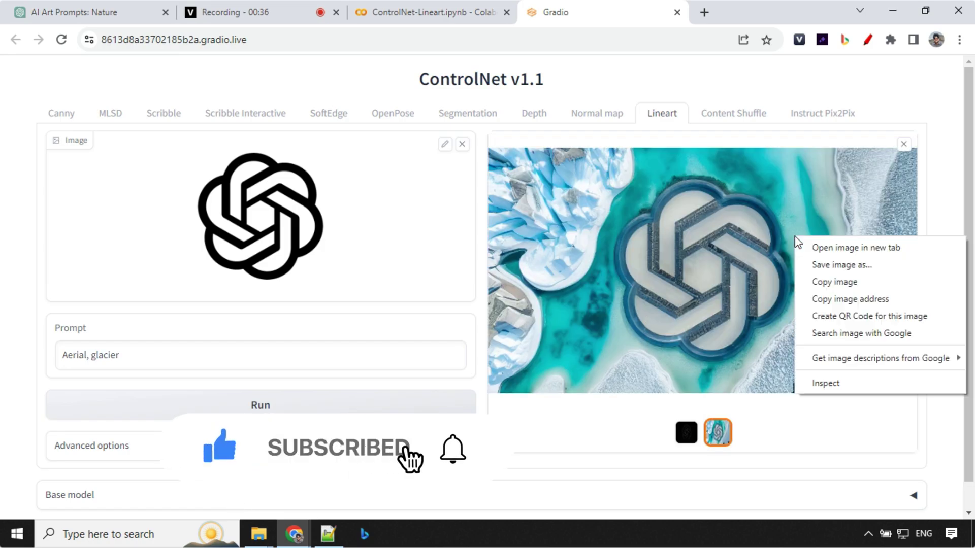
left_click(826, 264)
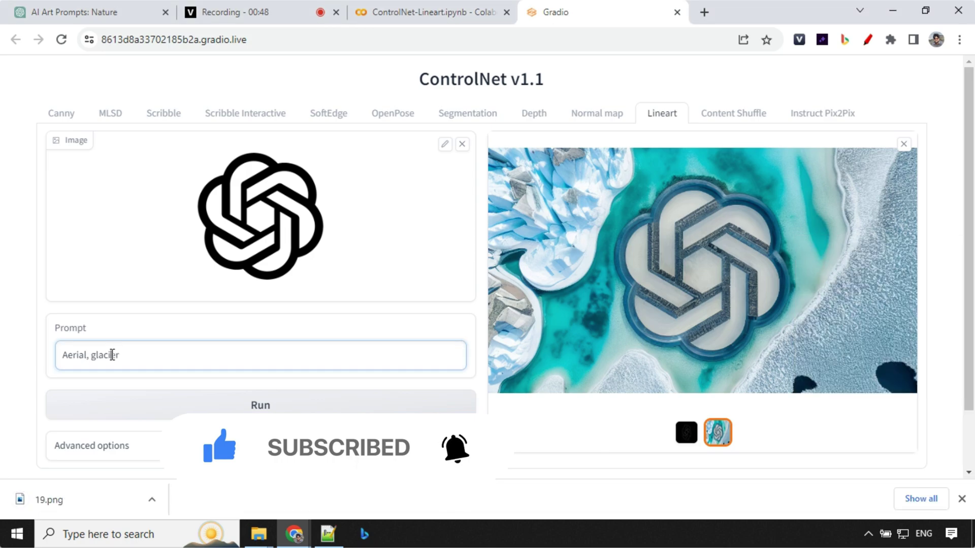
Change the prompt to 'Aerial, lake' and generate a new image
double_click(113, 354)
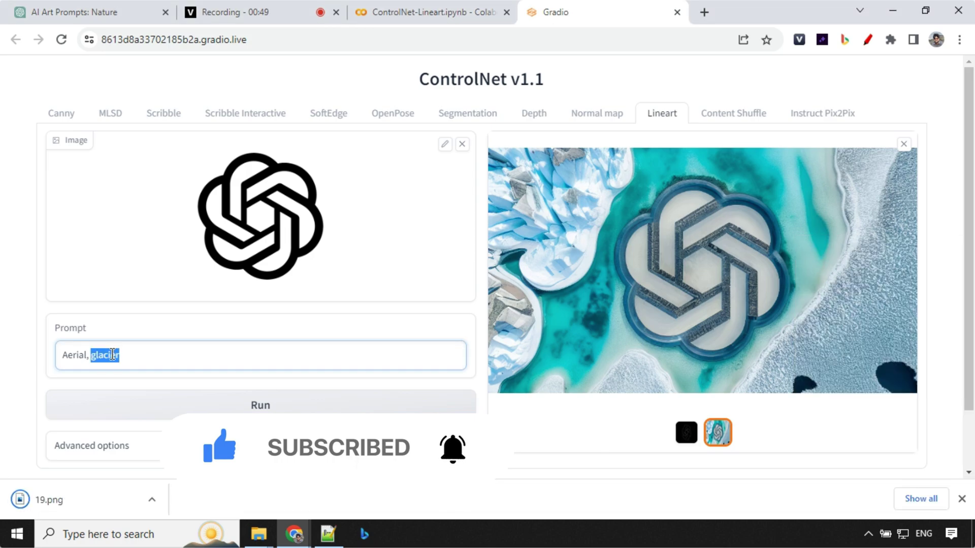
type("l")
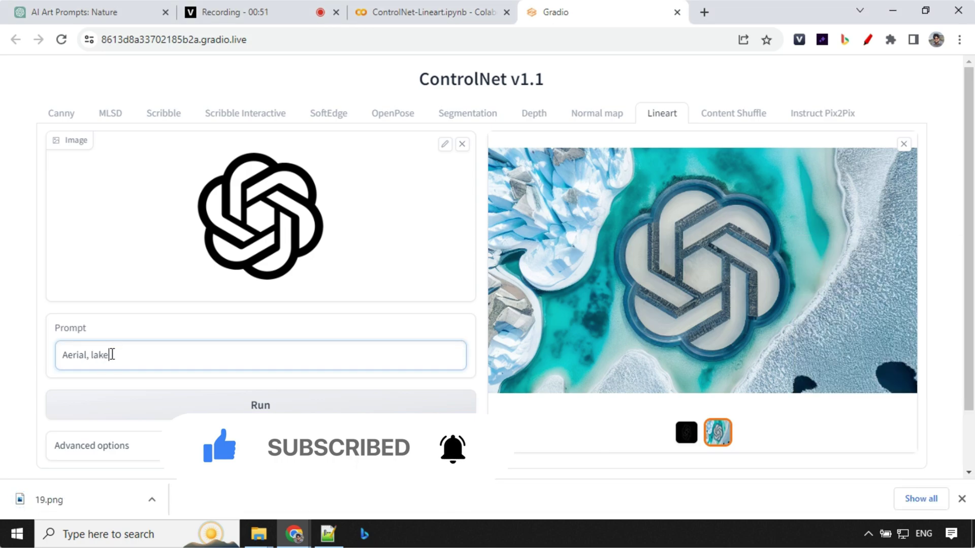
type("ake")
left_click(239, 406)
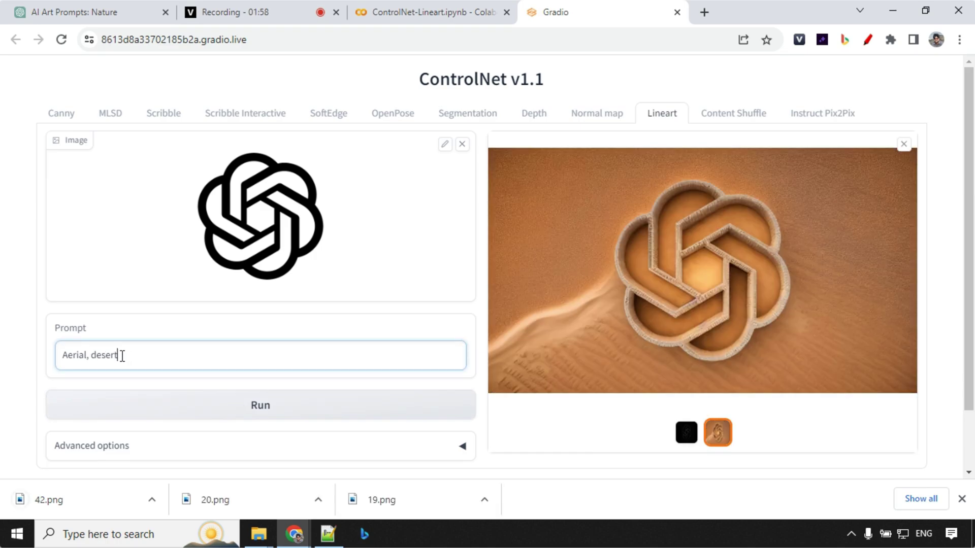
Change the prompt to 'Aerial, beach', generate, and bring up the result's save options
double_click(116, 355)
type("beach")
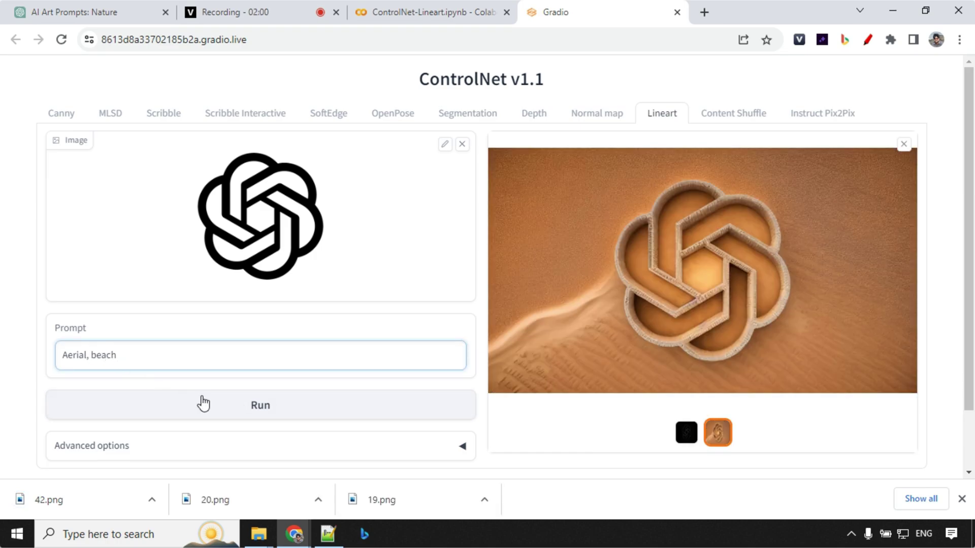
left_click(203, 404)
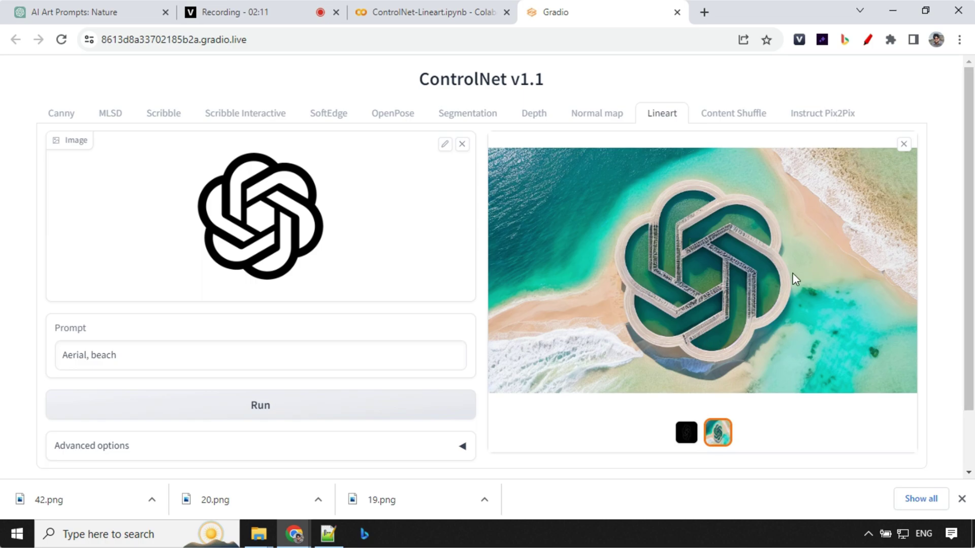
right_click(690, 223)
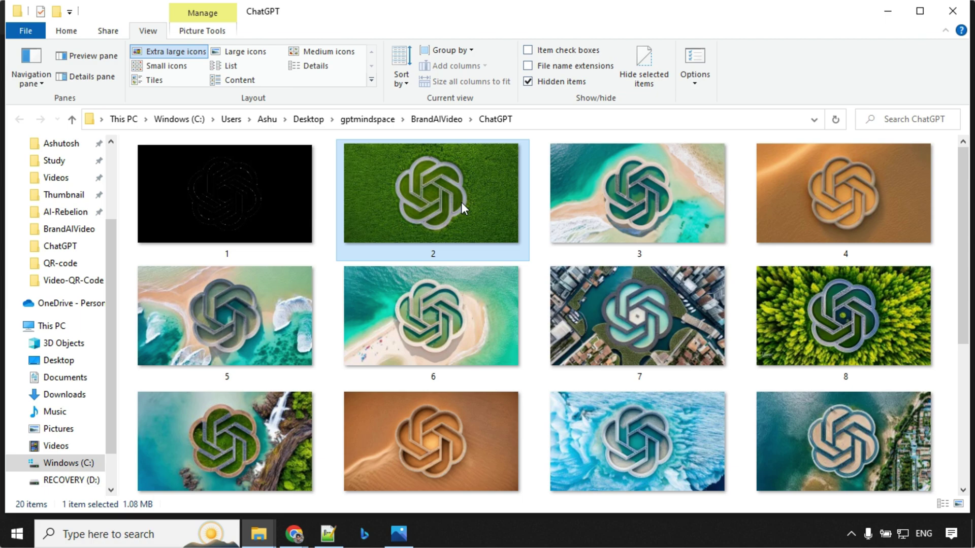
Preview the saved images 2.png through 11.png in Photos, then close the viewer
double_click(461, 202)
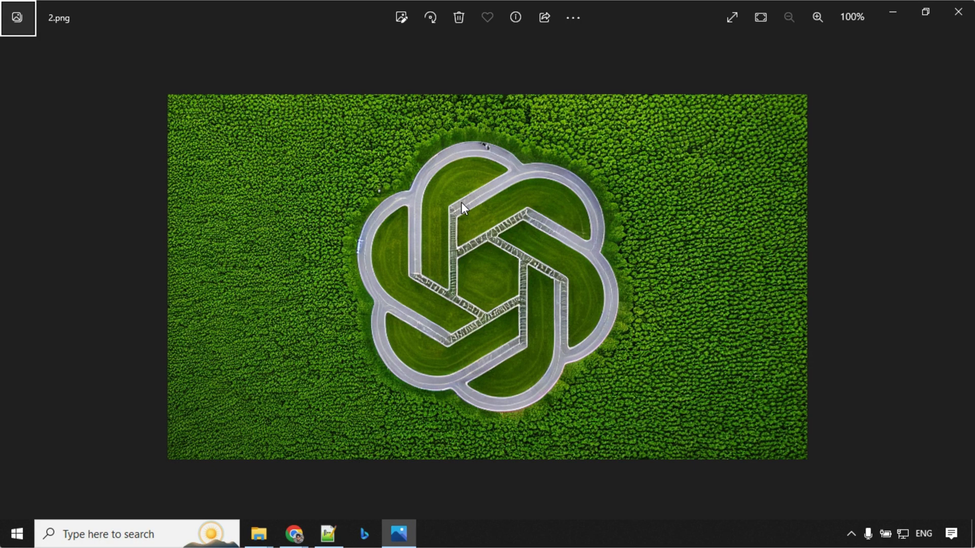
key("Right")
key("Right")
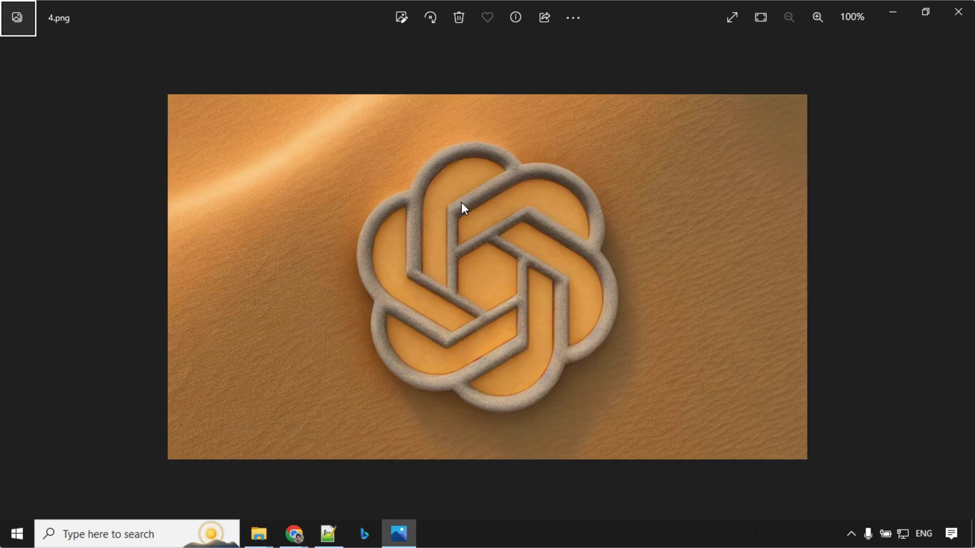
key("Right")
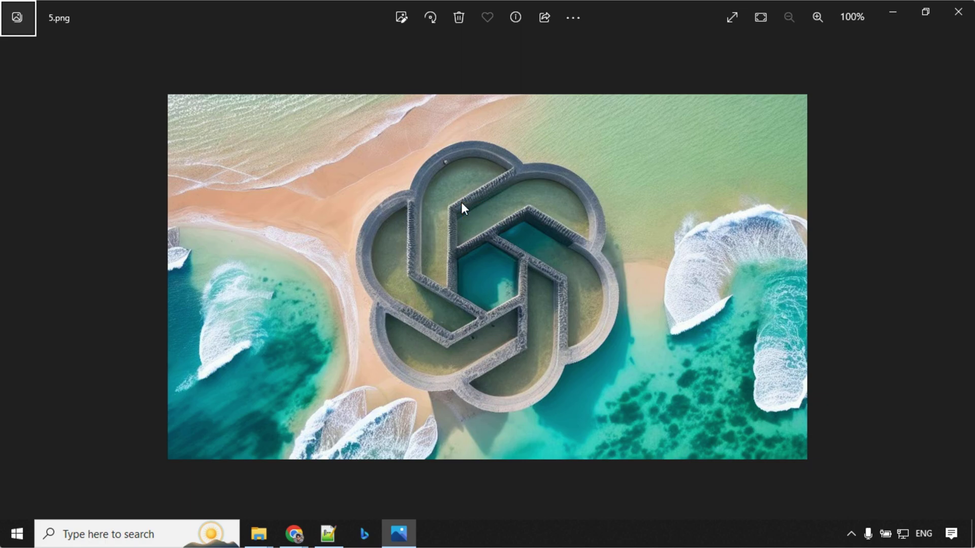
key("Right")
key("Right")
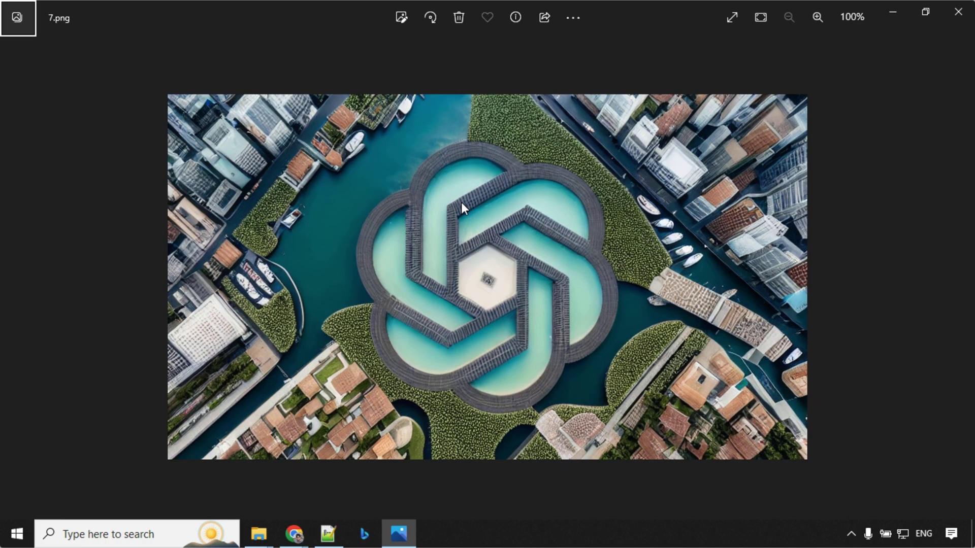
key("Right")
key("Right")
key("Right")
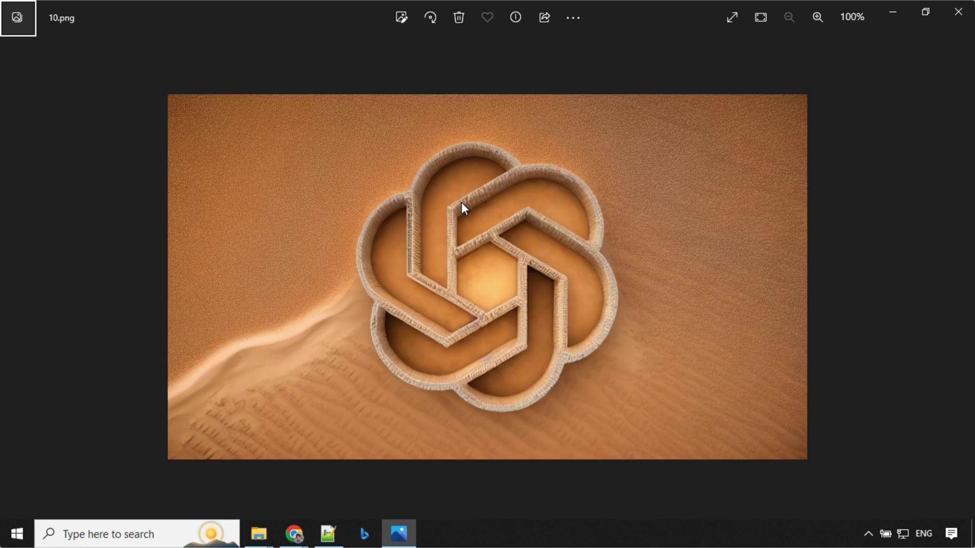
key("Right")
key("alt+F4")
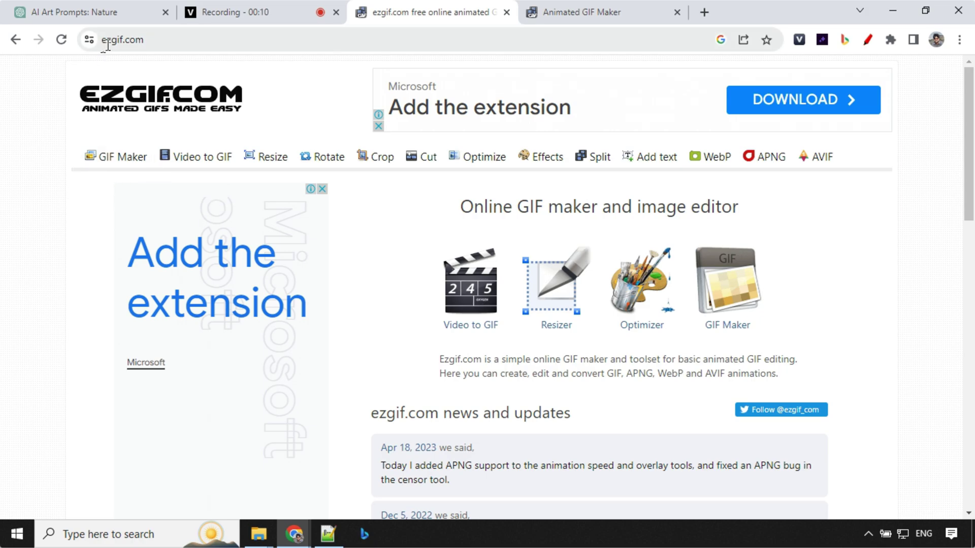
Upload the images from the ChatGPT folder into ezgif's Animated GIF Maker
left_click(124, 161)
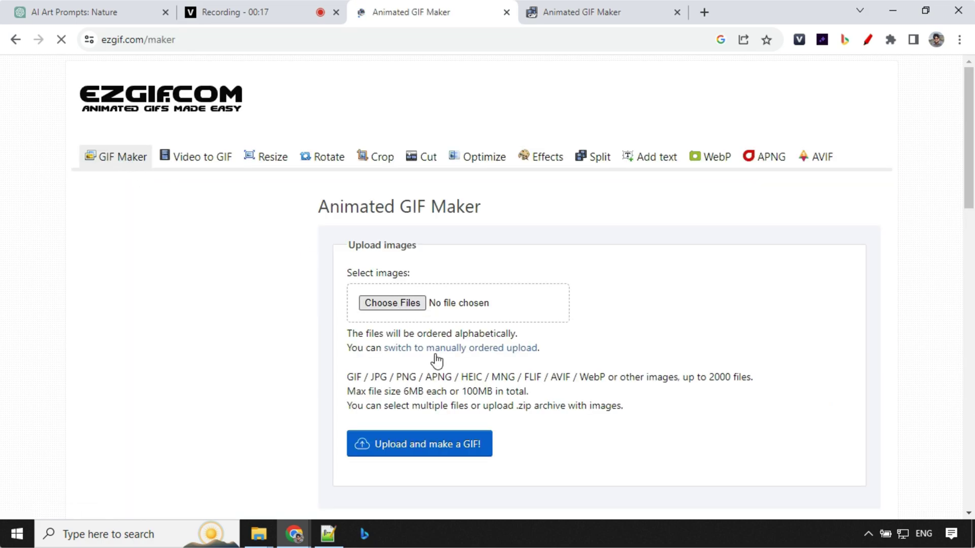
left_click(396, 312)
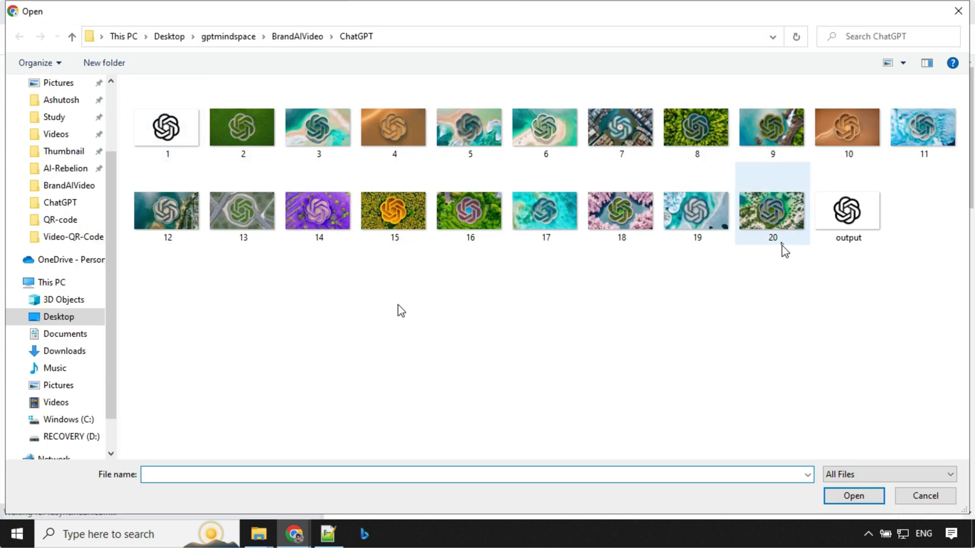
left_click(898, 500)
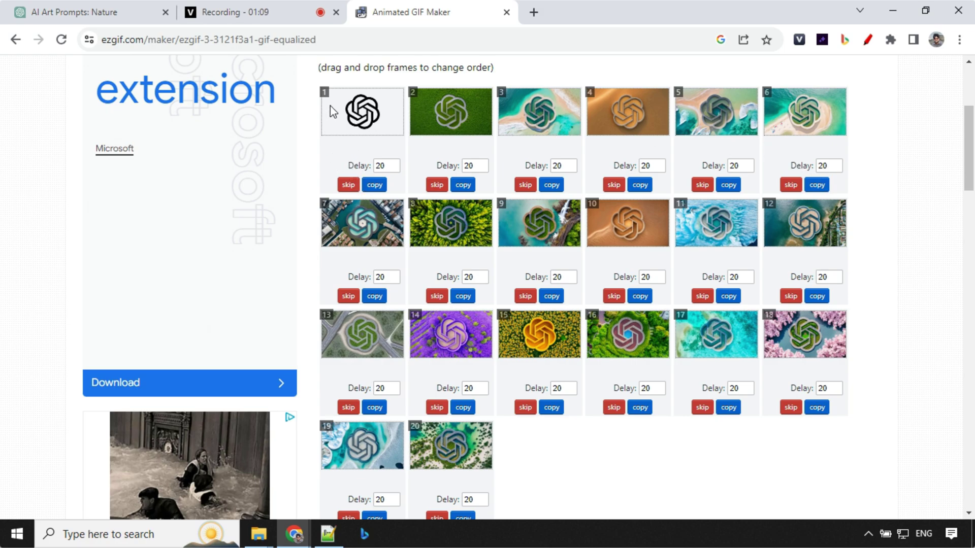
Set the GIF delay time to 30 for all 20 uploaded frames
scroll(490, 355, "down", 3)
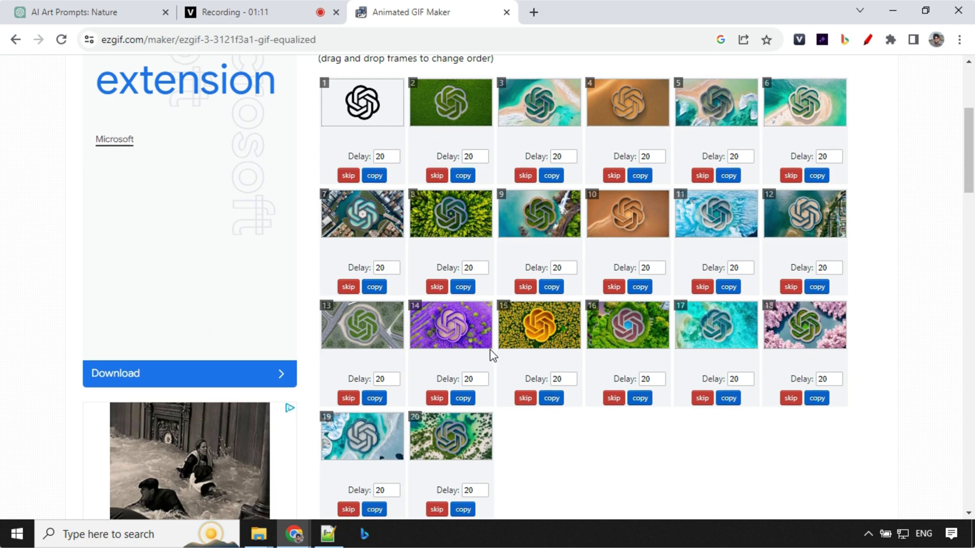
scroll(490, 355, "up", 1)
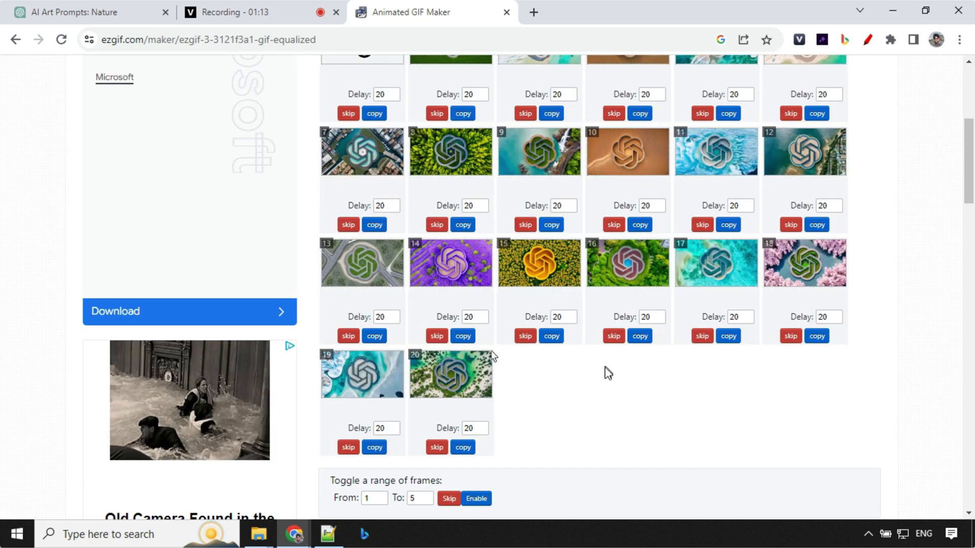
scroll(399, 177, "up", 1)
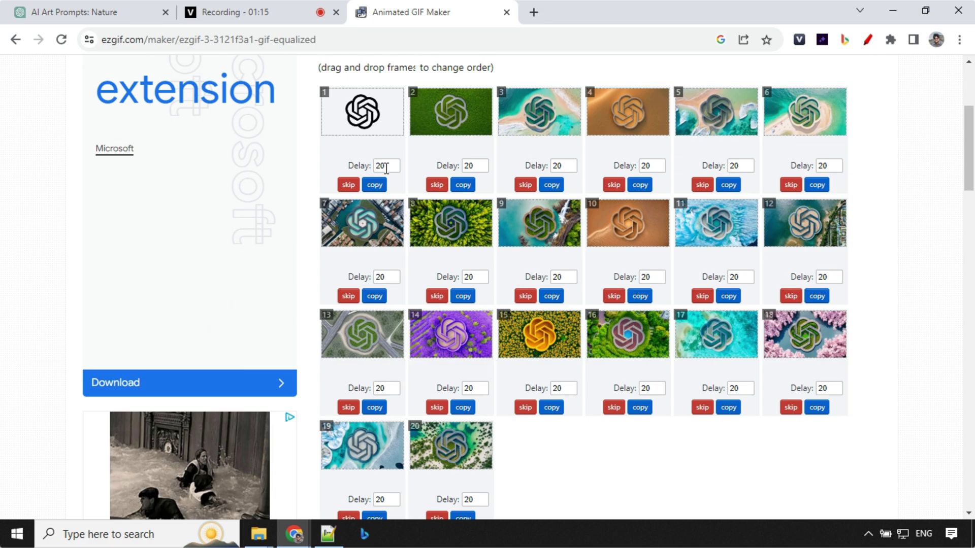
scroll(389, 167, "down", 3)
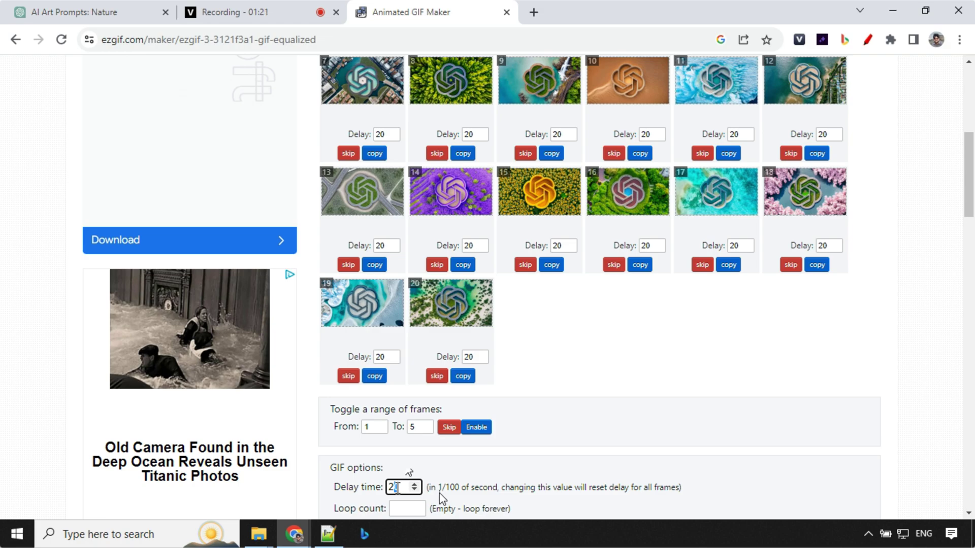
type("30")
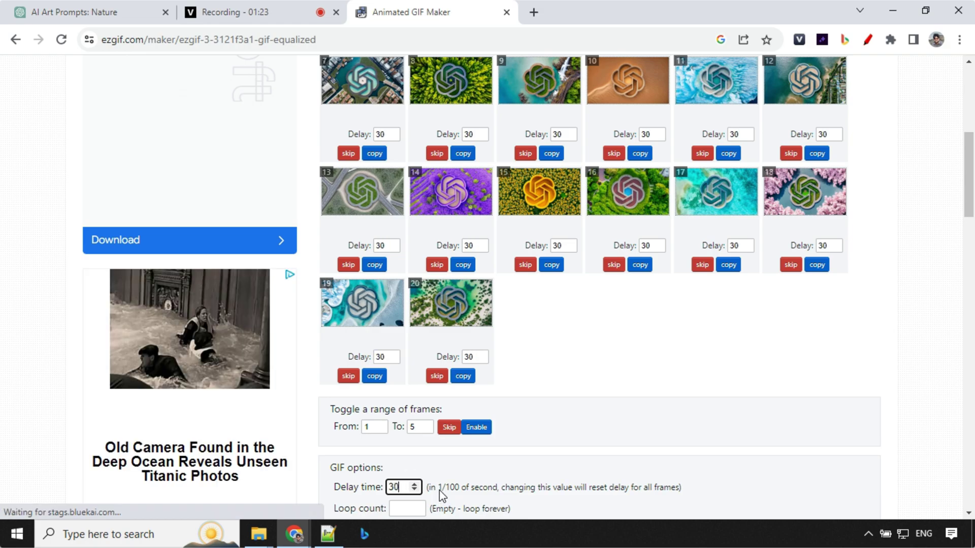
scroll(479, 308, "down", 3)
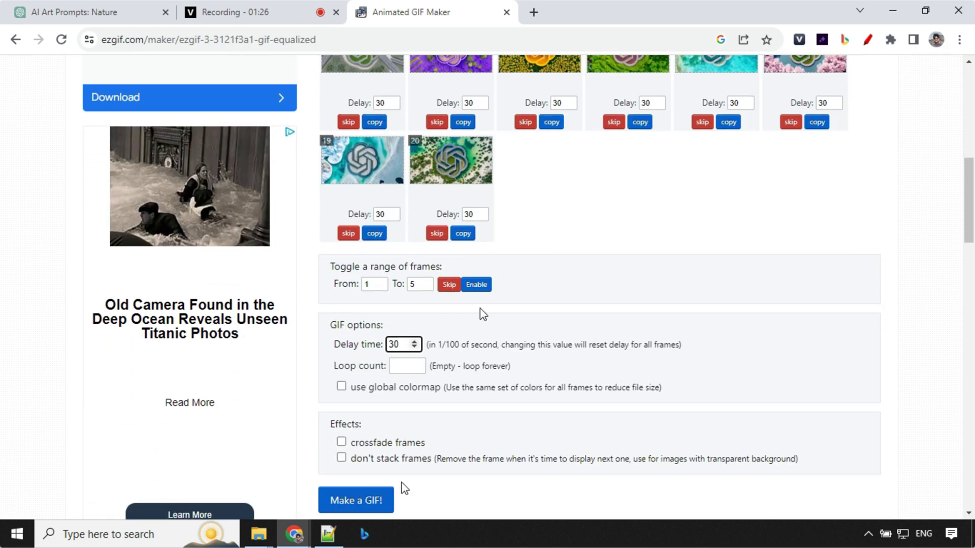
Build the animated GIF from the 20 frames with Make a GIF!
left_click(373, 503)
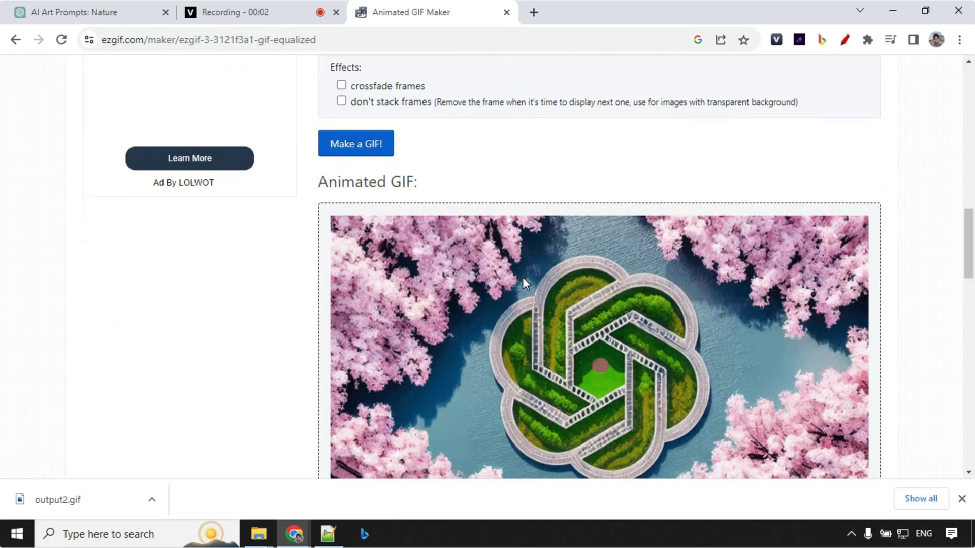
scroll(522, 278, "down", 3)
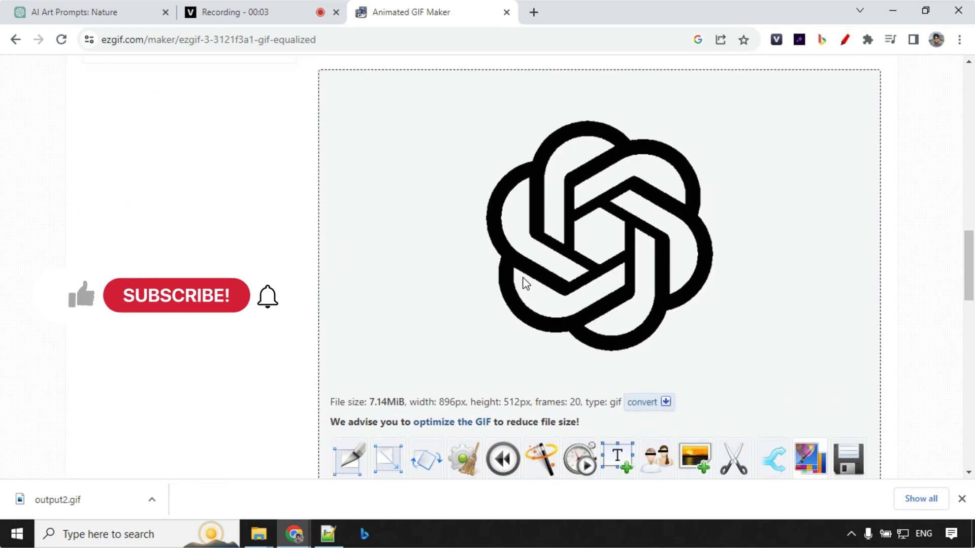
scroll(710, 309, "up", 1)
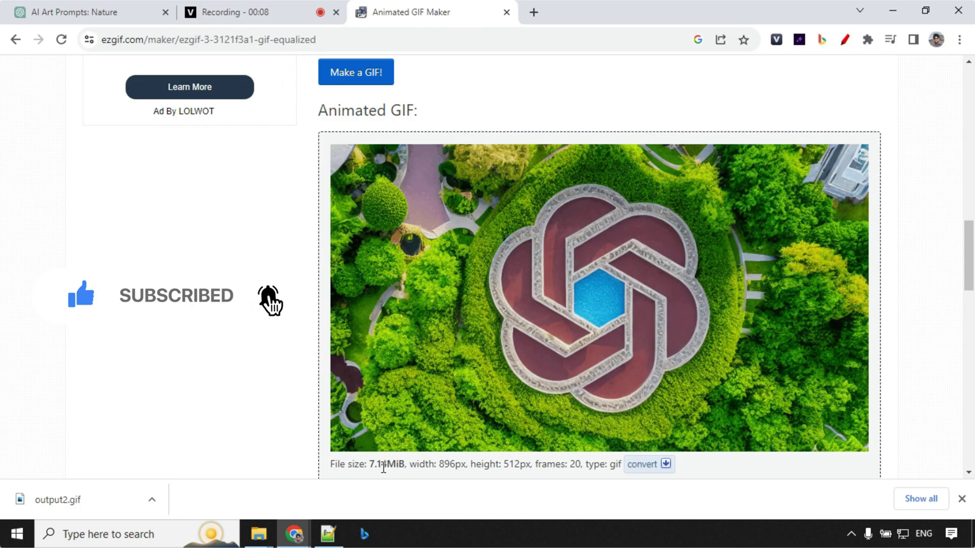
Save the finished 896×512, 7.14 MiB animated GIF as output2.gif
scroll(614, 352, "down", 2)
scroll(607, 341, "up", 3)
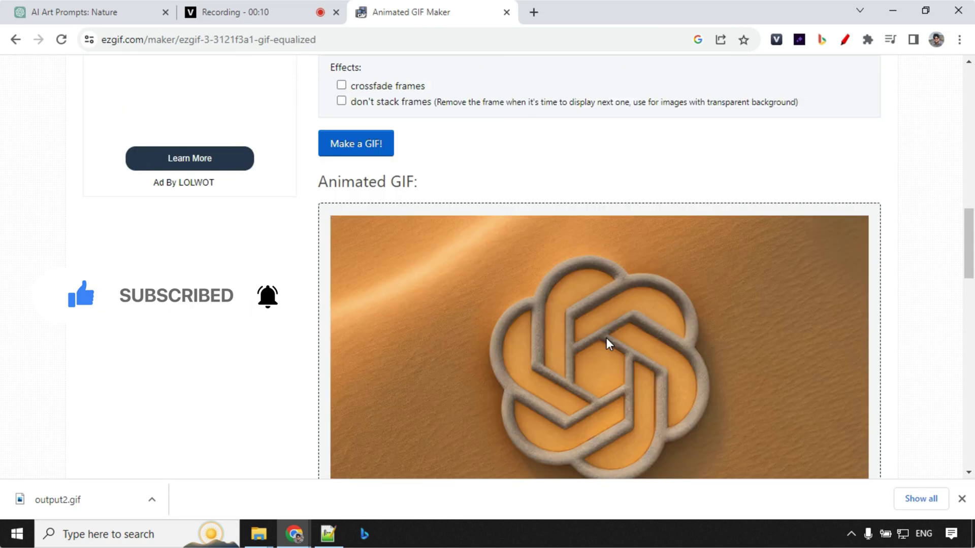
scroll(596, 309, "down", 2)
right_click(578, 272)
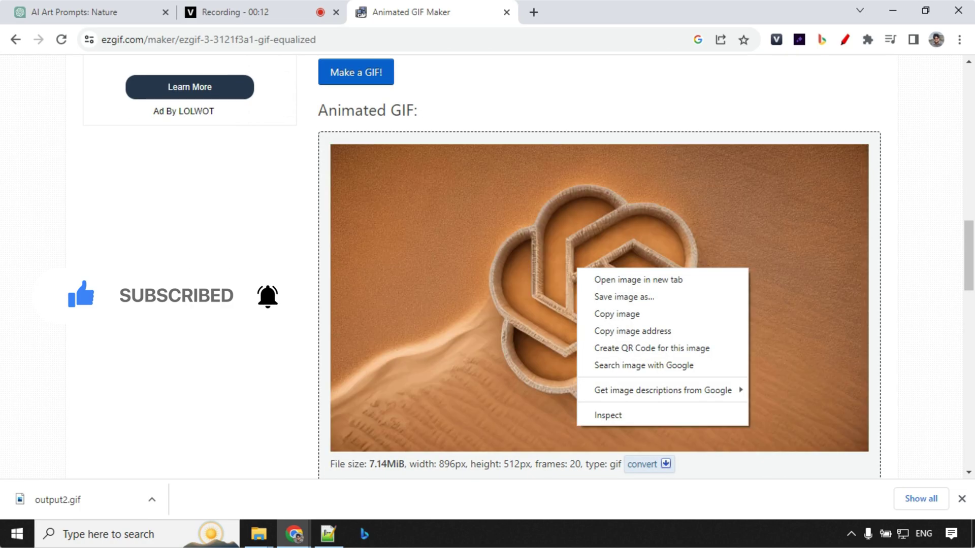
left_click(468, 306)
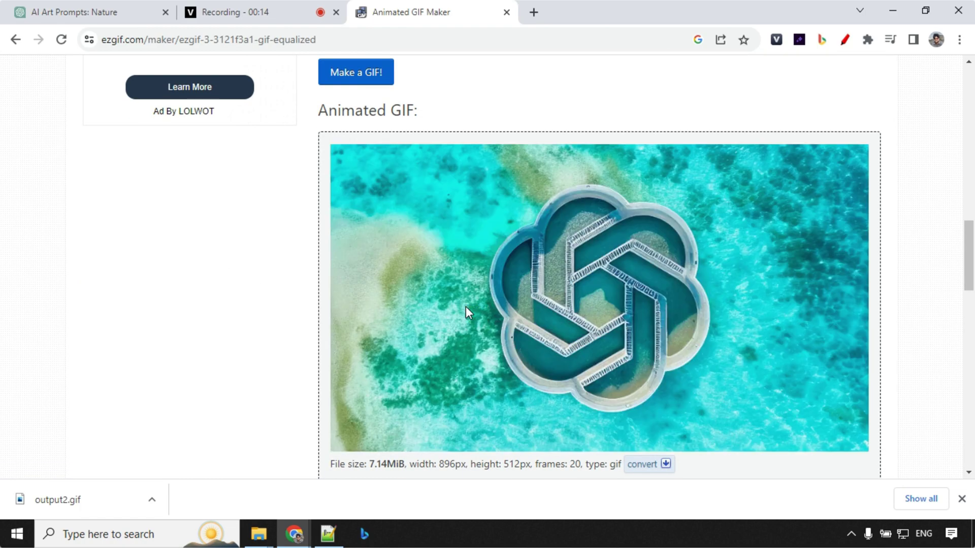